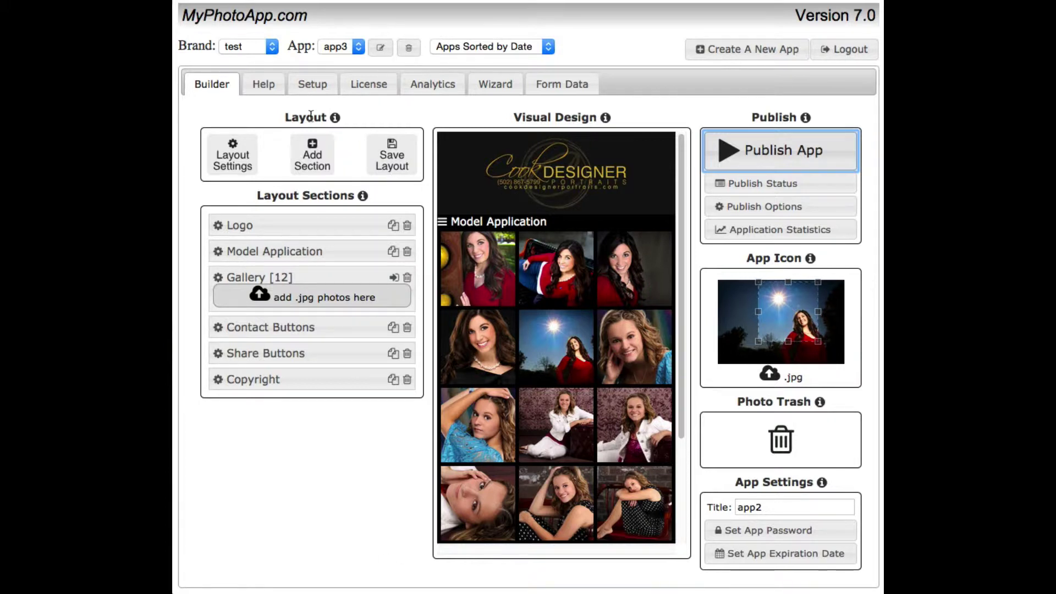
# Step: Add an Iframe section and drag it directly below Gallery in Layout Sections
pyautogui.click(311, 156)
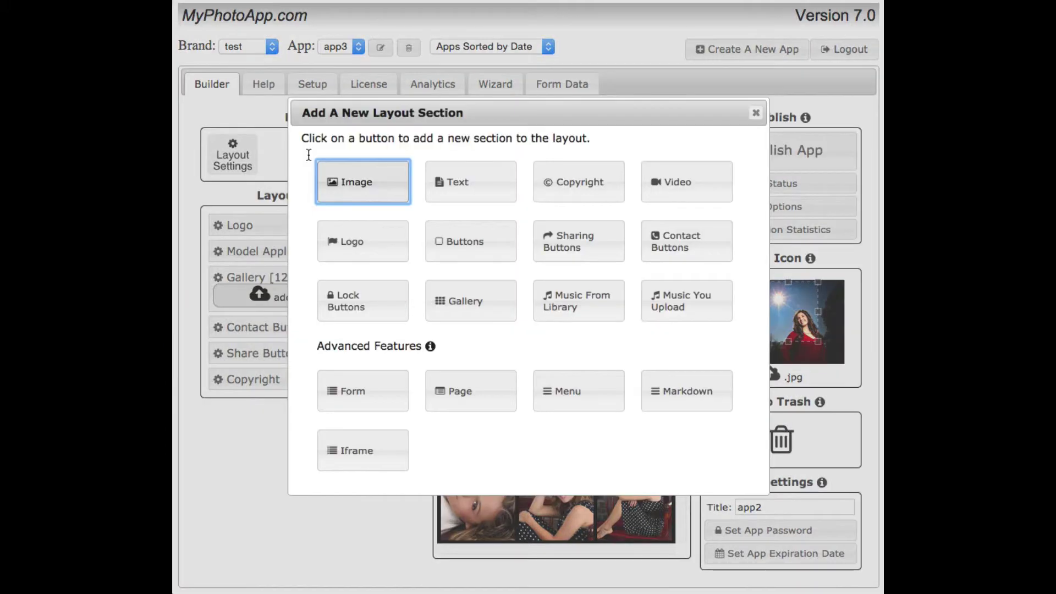
pyautogui.click(358, 456)
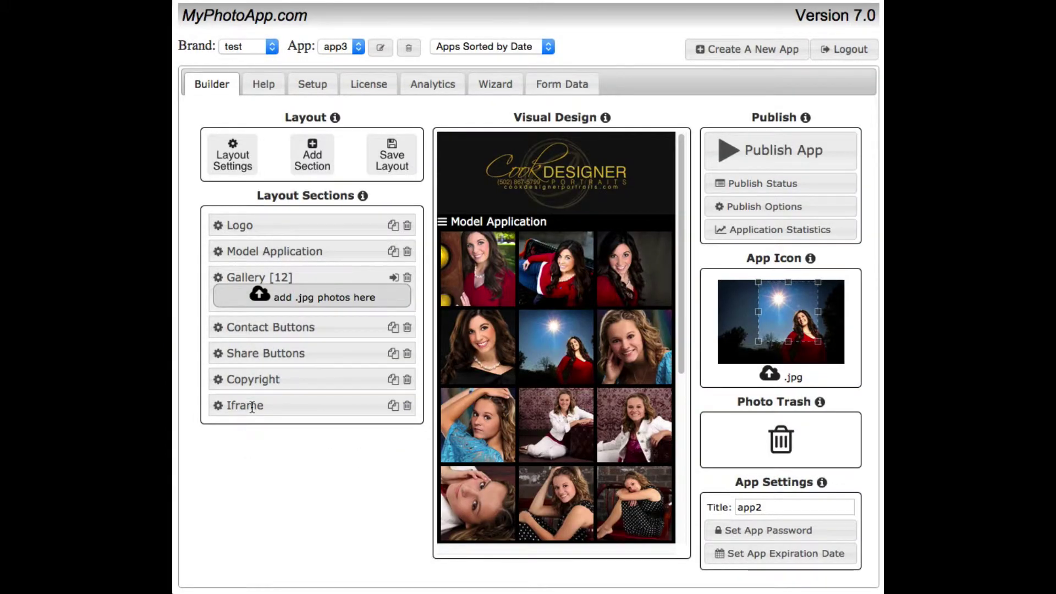
pyautogui.moveTo(250, 410); pyautogui.dragTo(244, 319)
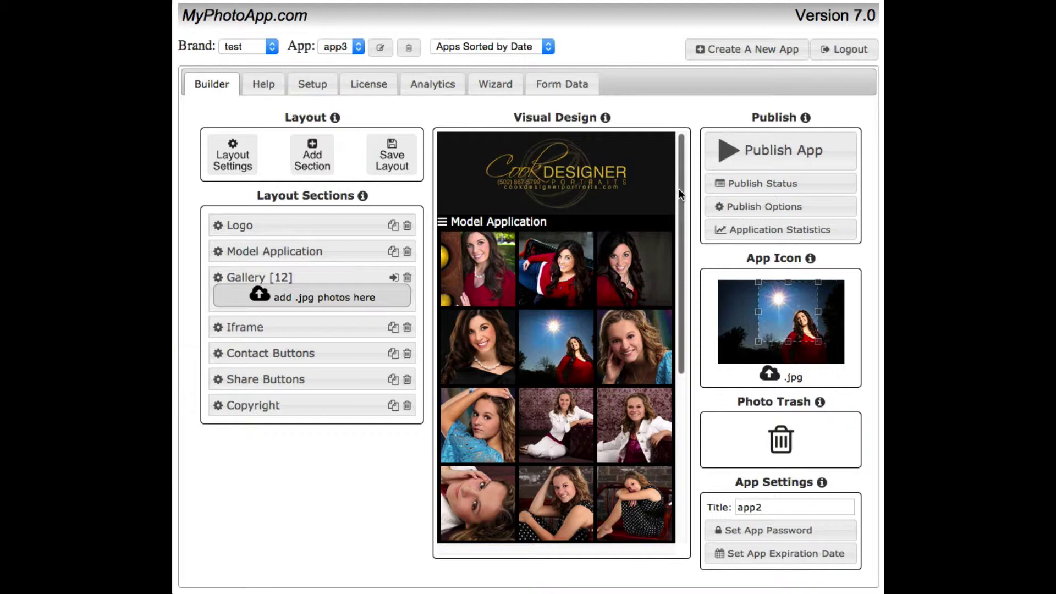
pyautogui.moveTo(680, 188); pyautogui.dragTo(691, 363)
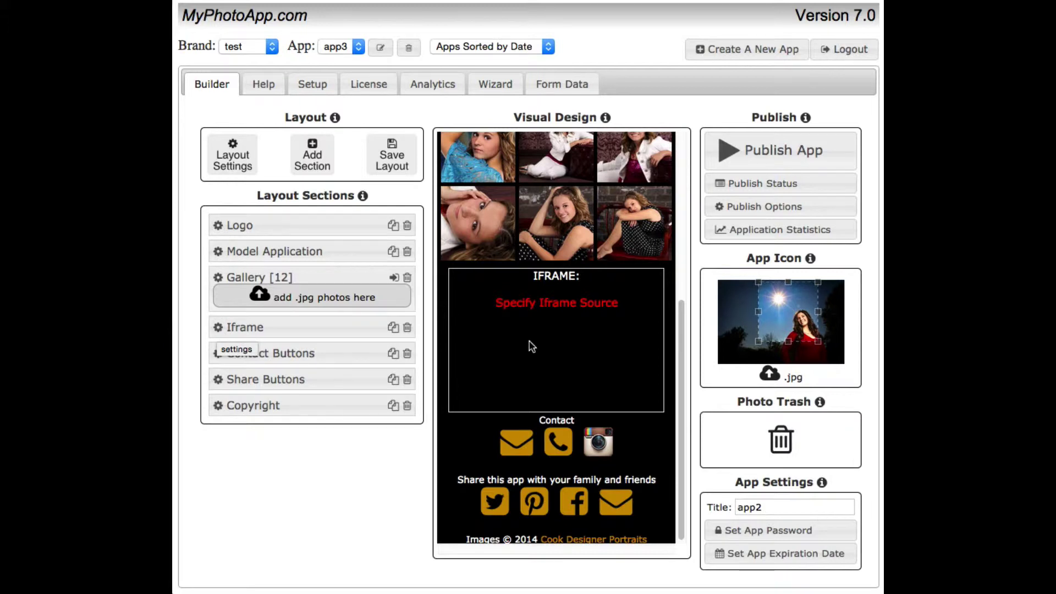
# Step: Rename the Iframe section's label to 'Location Map', then switch to the Google search tab
pyautogui.click(544, 329)
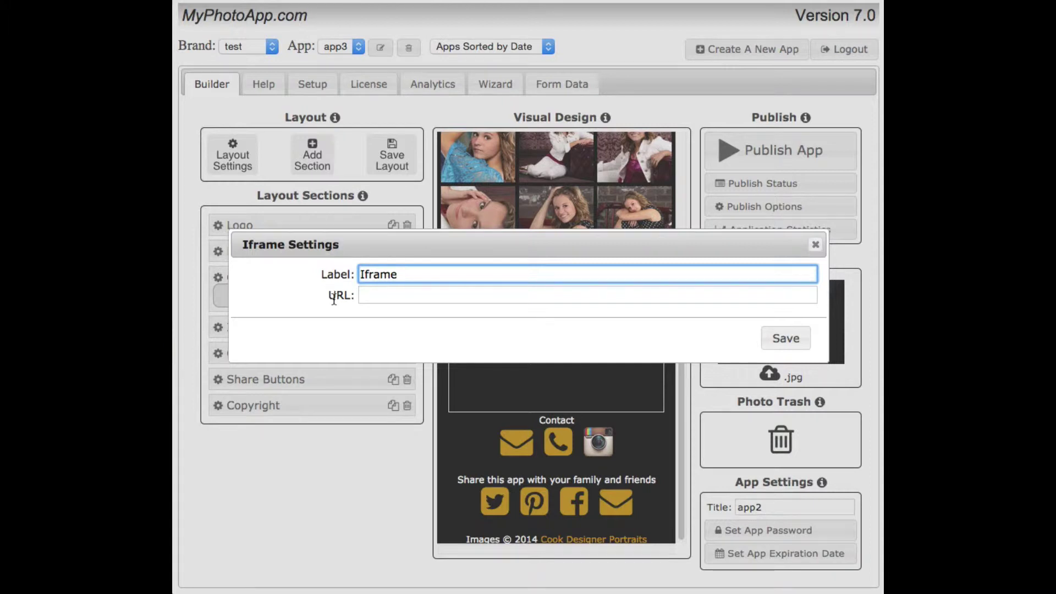
pyautogui.doubleClick(407, 275)
pyautogui.write('Location Map')
pyautogui.click(384, 295)
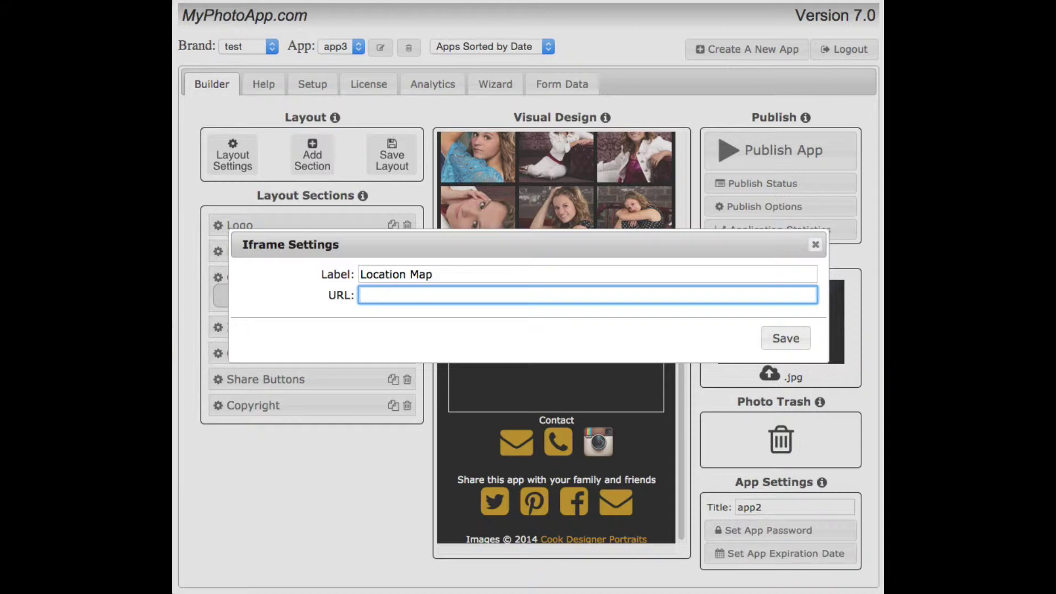
pyautogui.hotkey('ctrl', 'Tab')
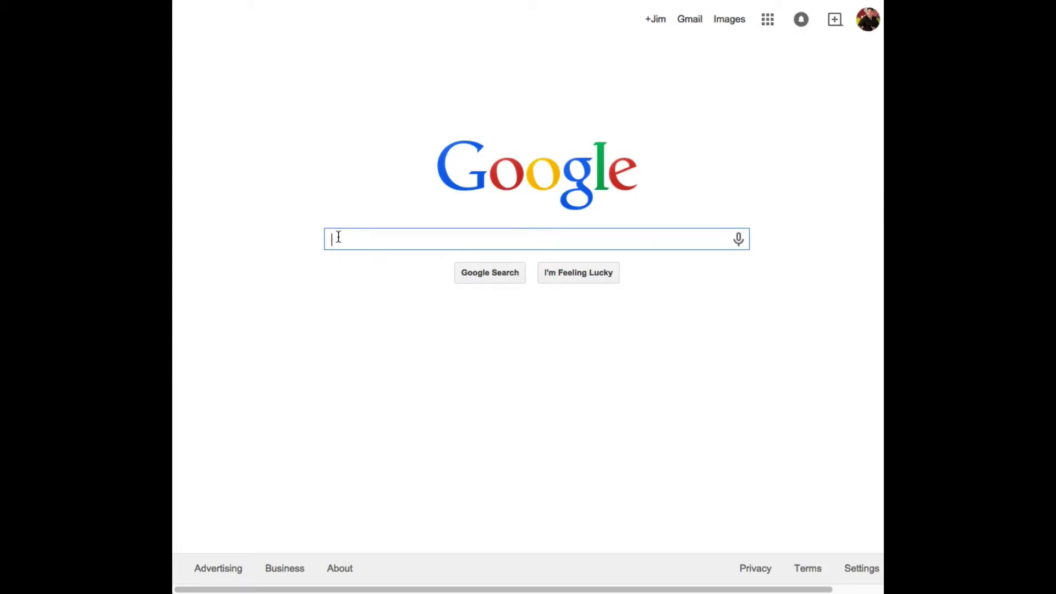
# Step: Search Google for 'embed google map' and open the Google Maps Embed API developer page
pyautogui.write('embe')
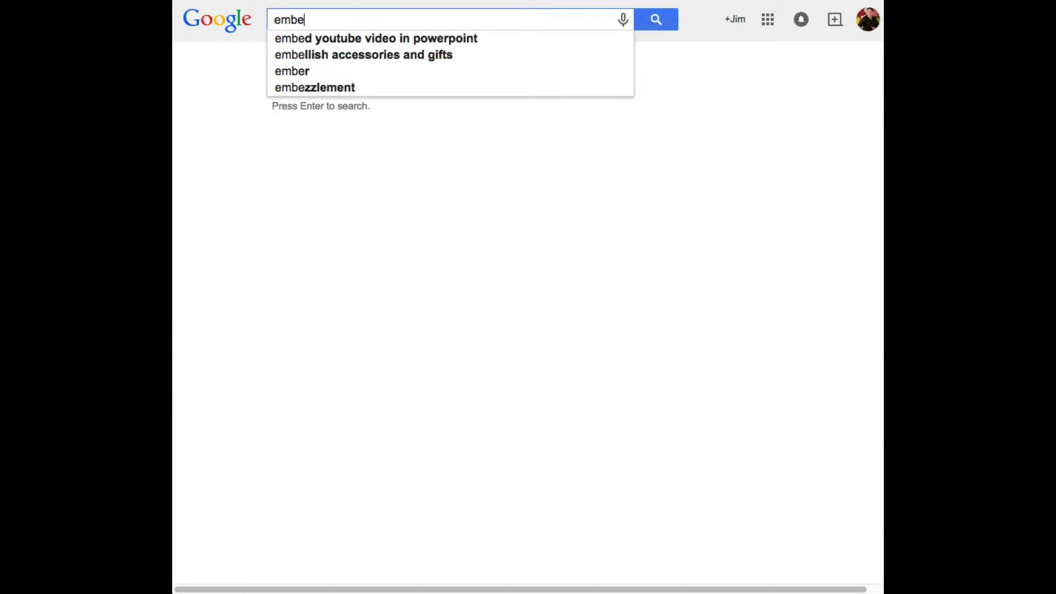
pyautogui.write('d google')
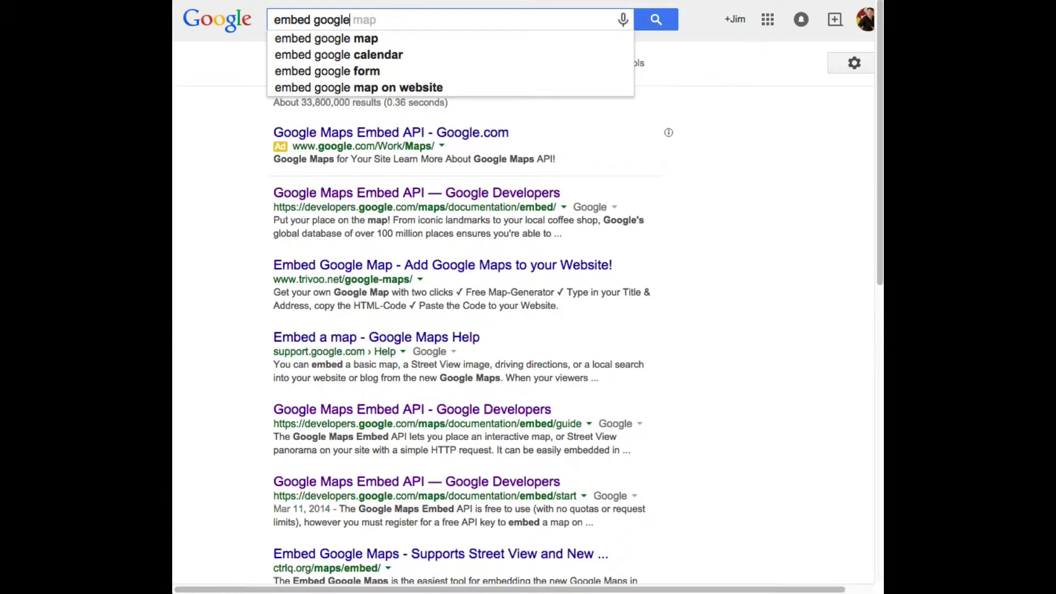
pyautogui.write(' map')
pyautogui.press('Return')
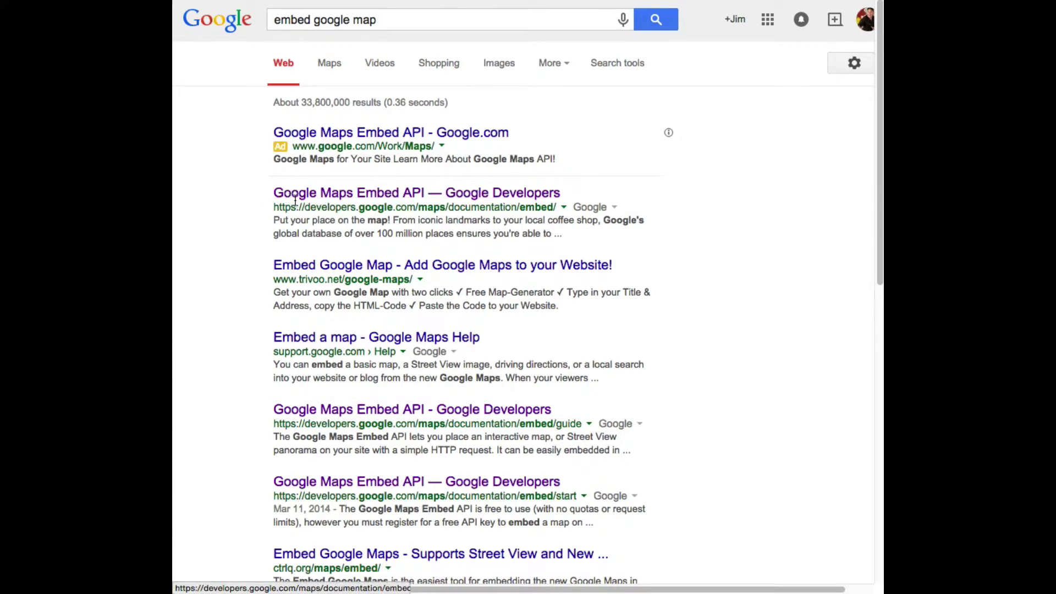
pyautogui.click(416, 197)
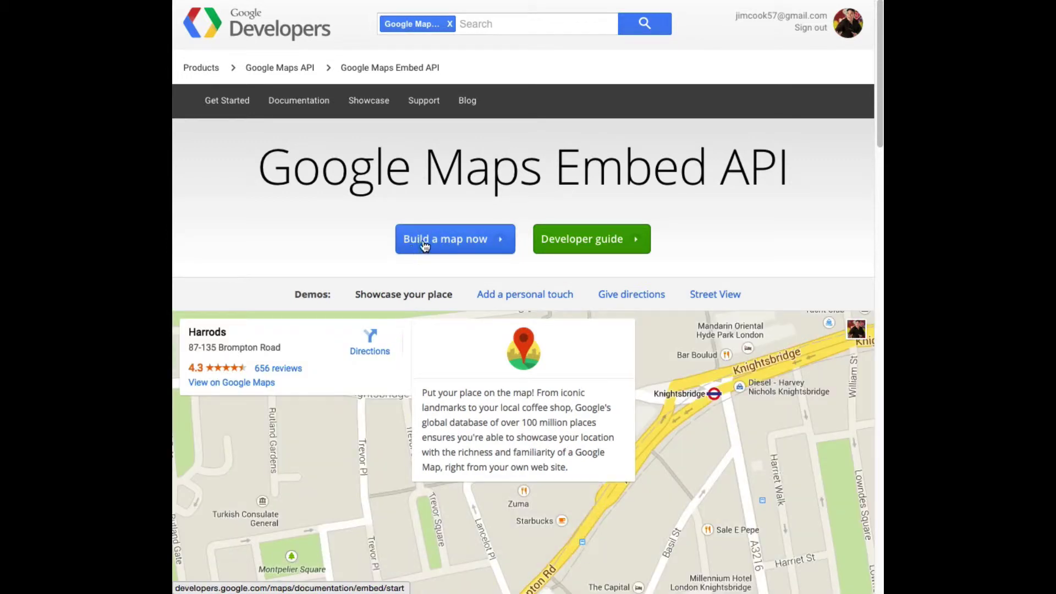
# Step: Build an embed map for the Cook Designer Portraits address and bring its iframe code into view
pyautogui.click(447, 238)
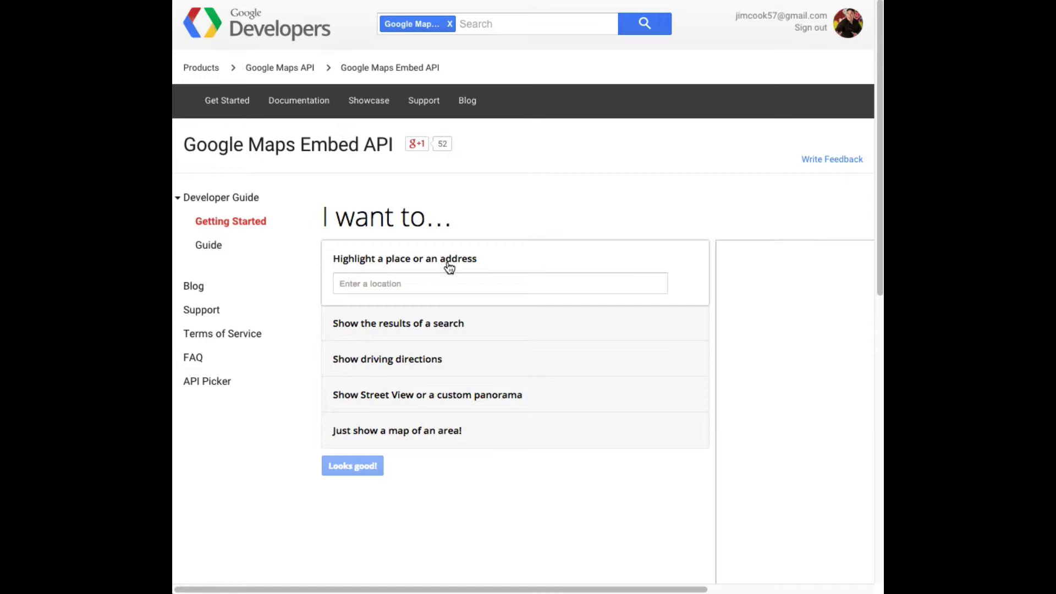
pyautogui.click(338, 284)
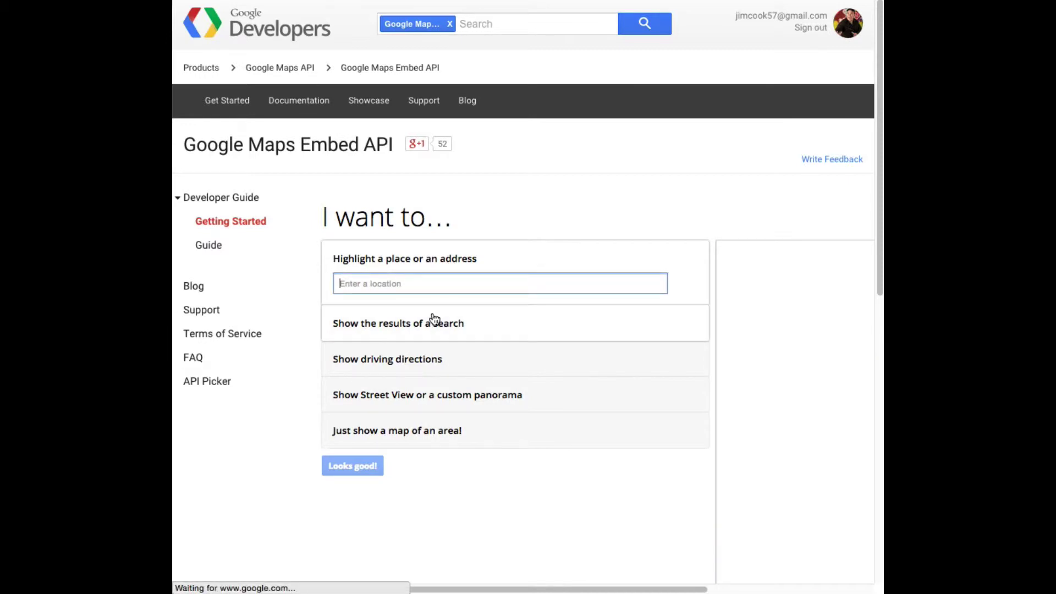
pyautogui.write('Coo')
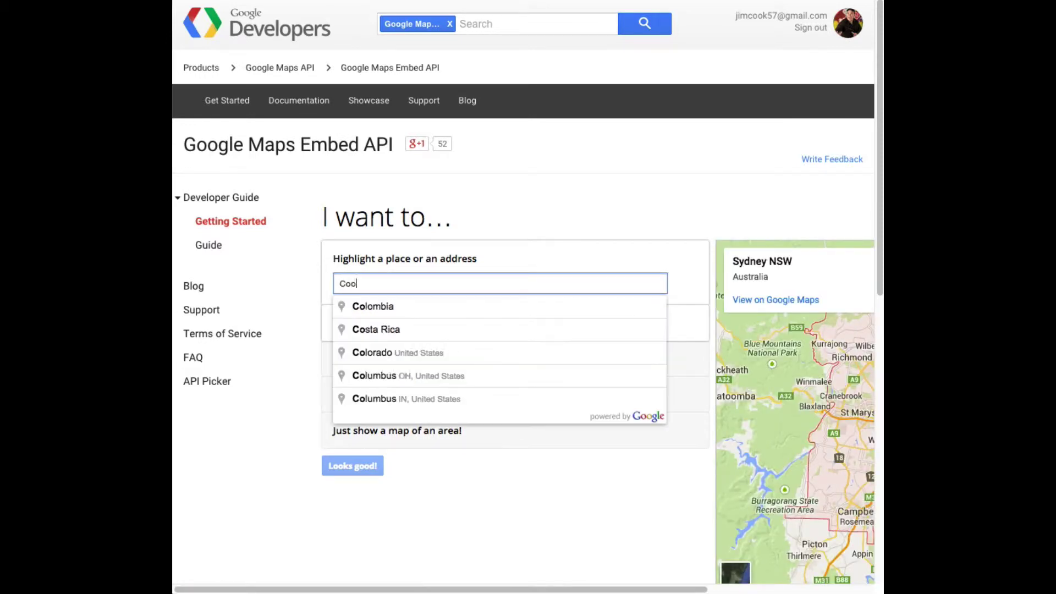
pyautogui.write('k Designer')
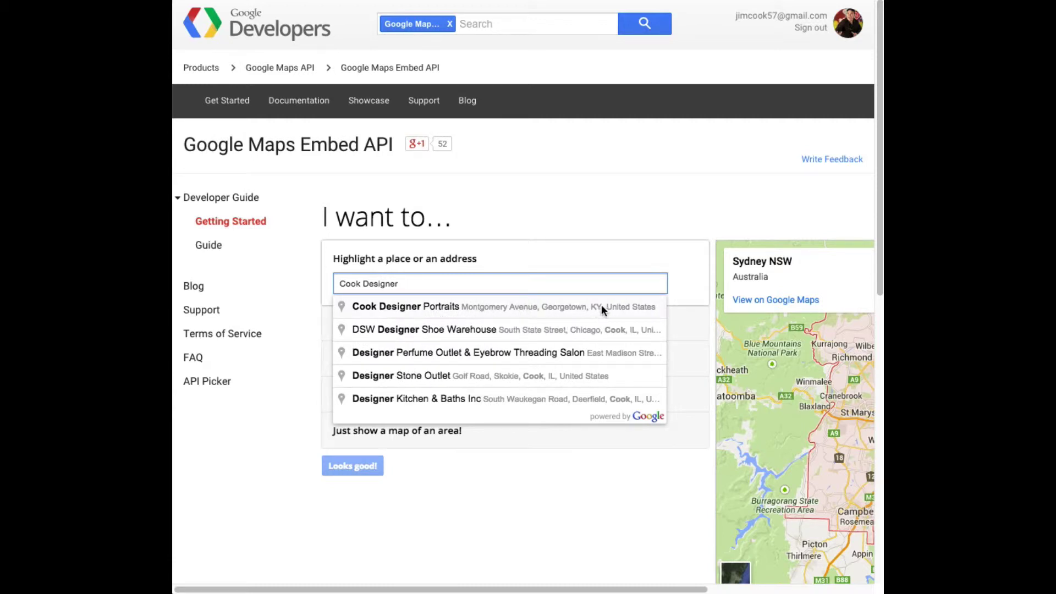
pyautogui.click(496, 305)
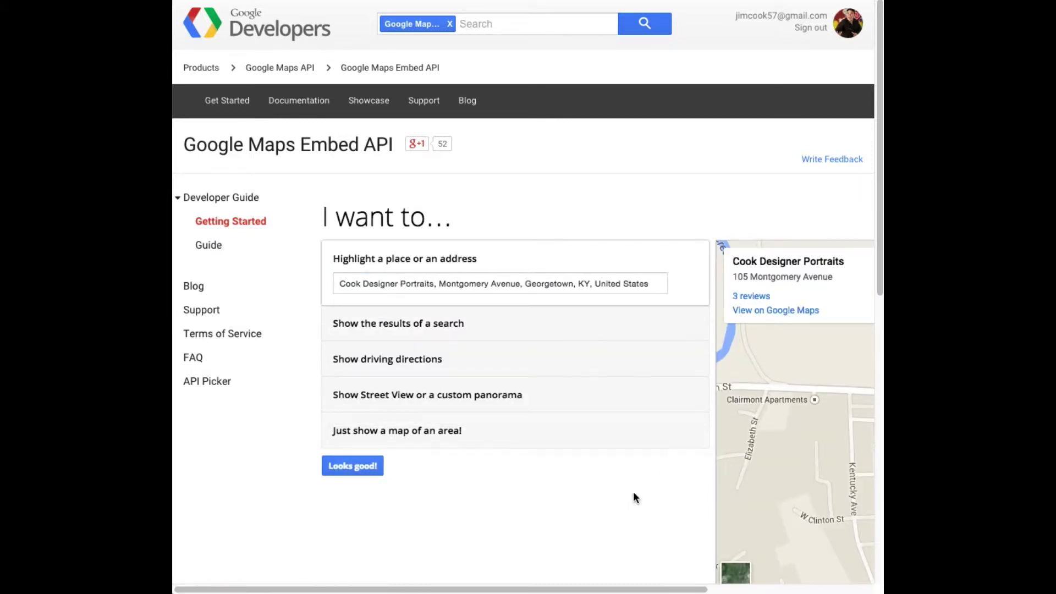
pyautogui.moveTo(489, 590); pyautogui.dragTo(777, 553)
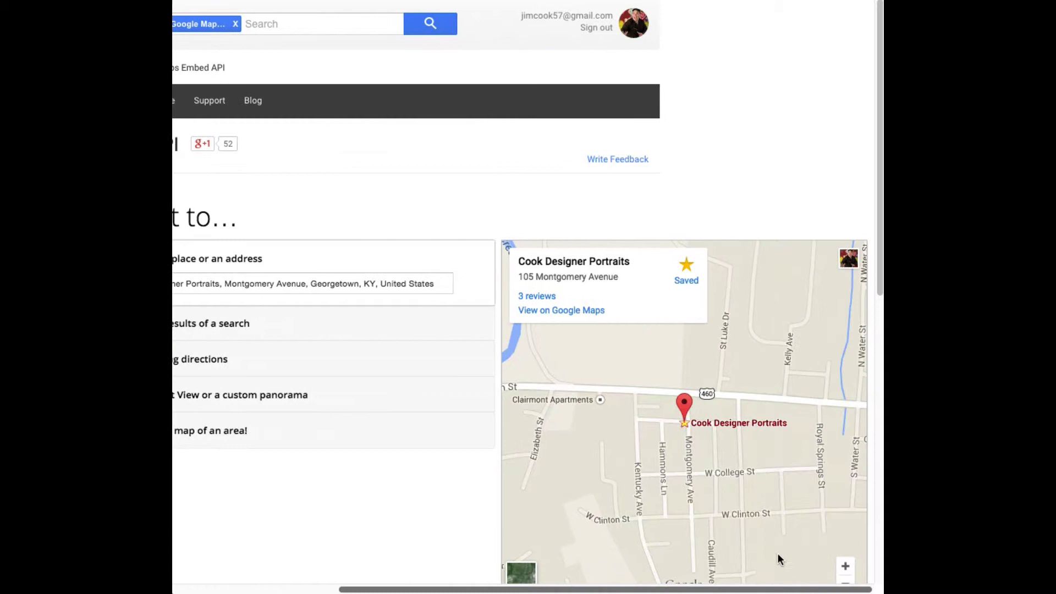
pyautogui.scroll(-3, 774, 187)
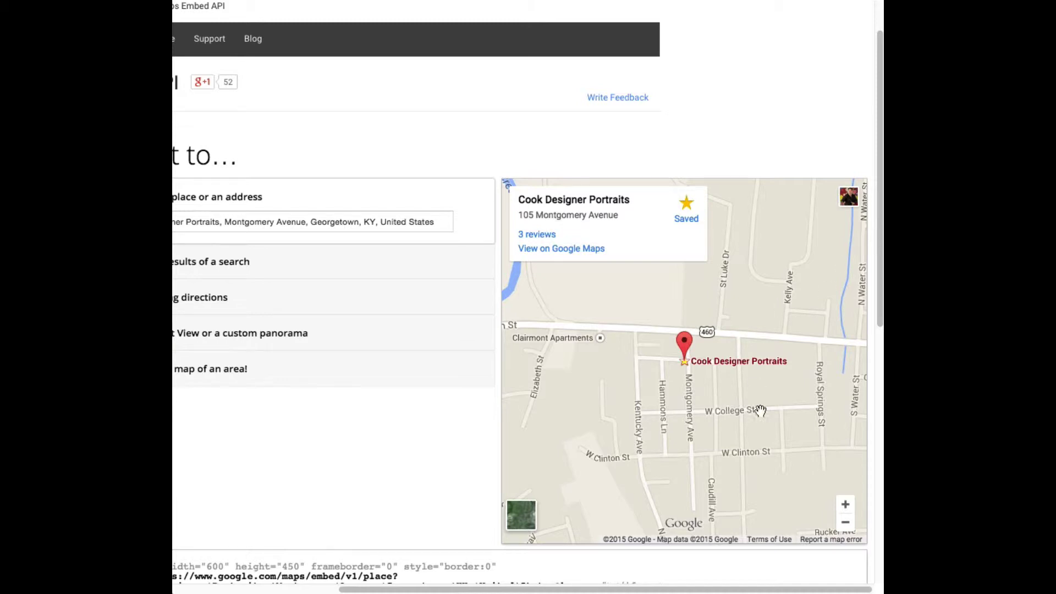
pyautogui.scroll(-3, 864, 426)
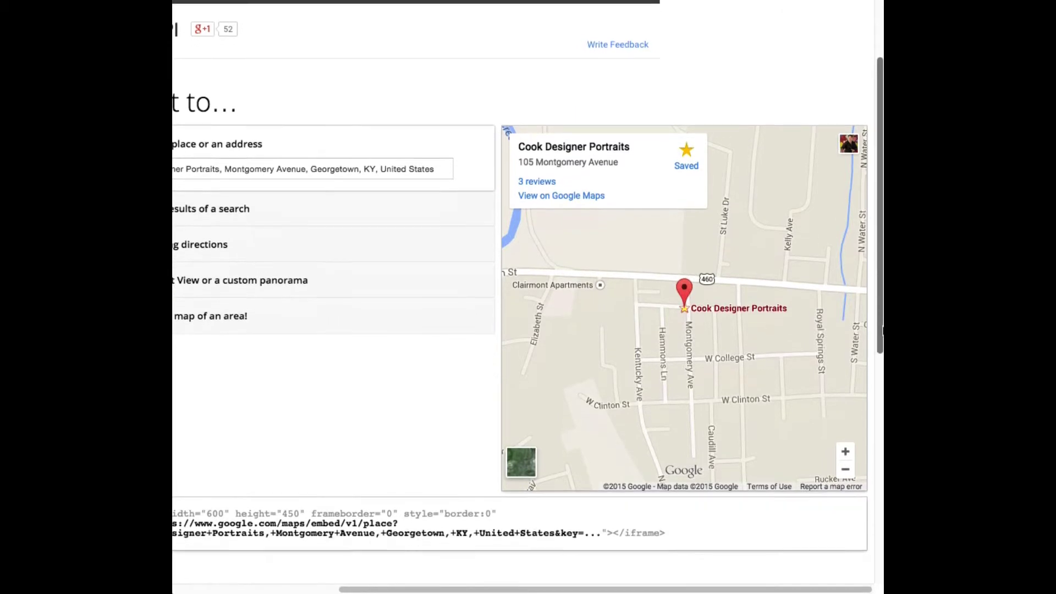
pyautogui.hscroll(-3, 783, 590)
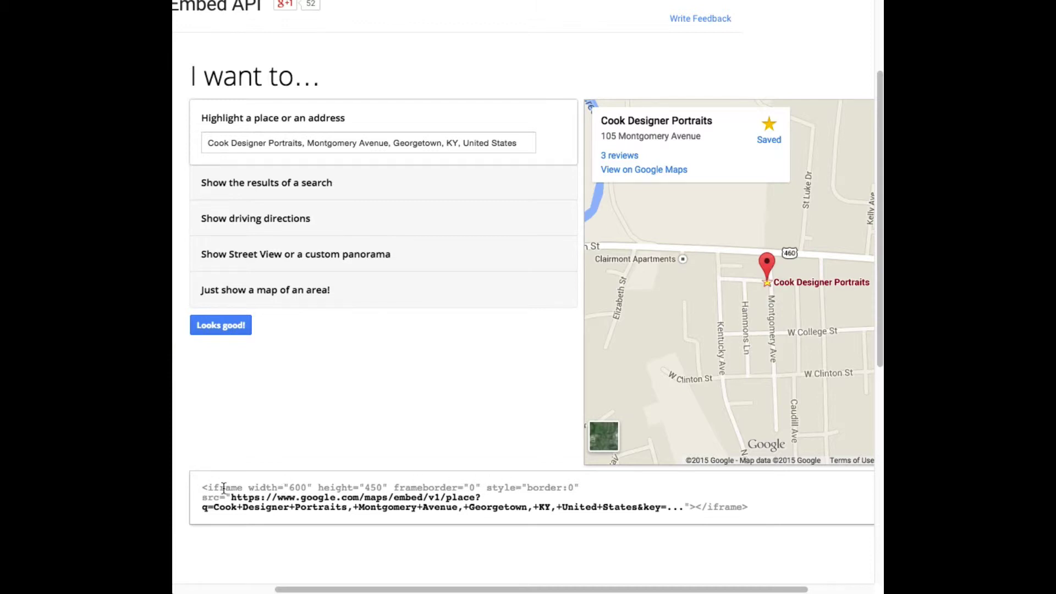
# Step: Highlight the map's src address in the generated iframe embed code
pyautogui.moveTo(231, 497); pyautogui.dragTo(668, 507)
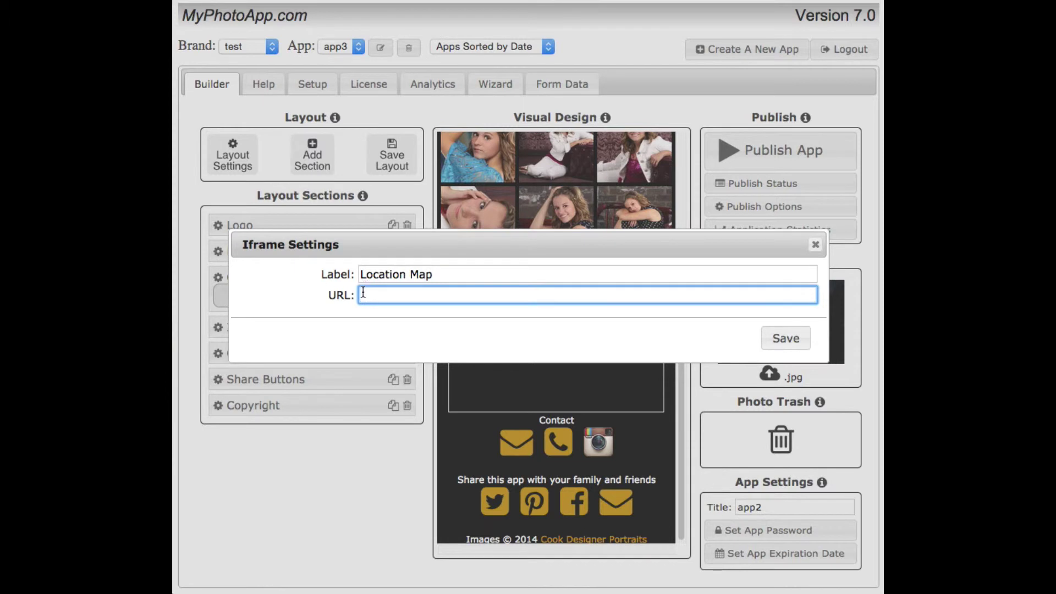
# Step: Paste the embed address into the Location Map URL field, append the API key after key=, and save
pyautogui.press('super+v')
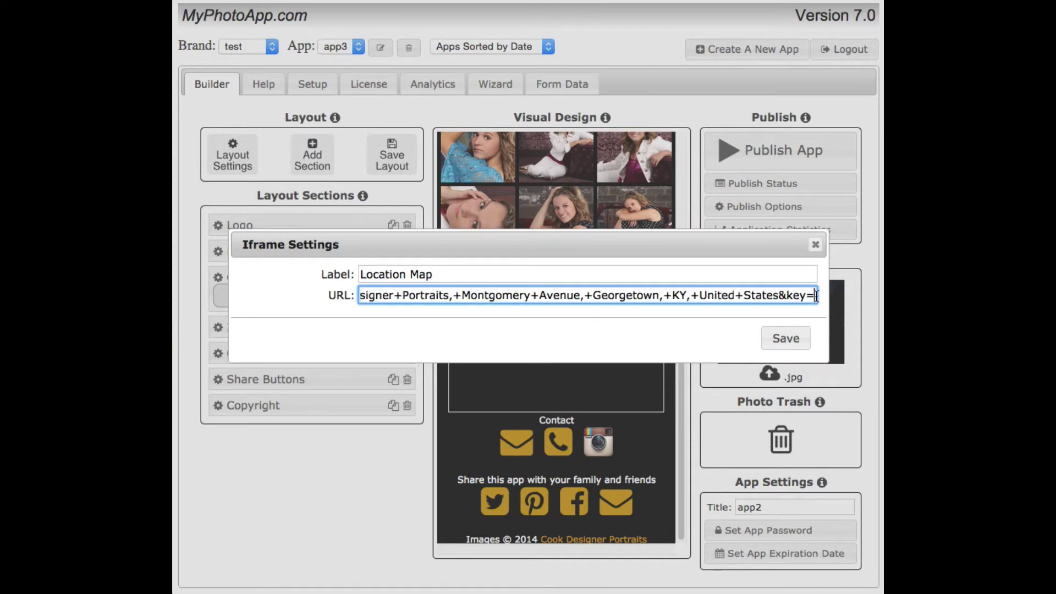
pyautogui.press('Tab')
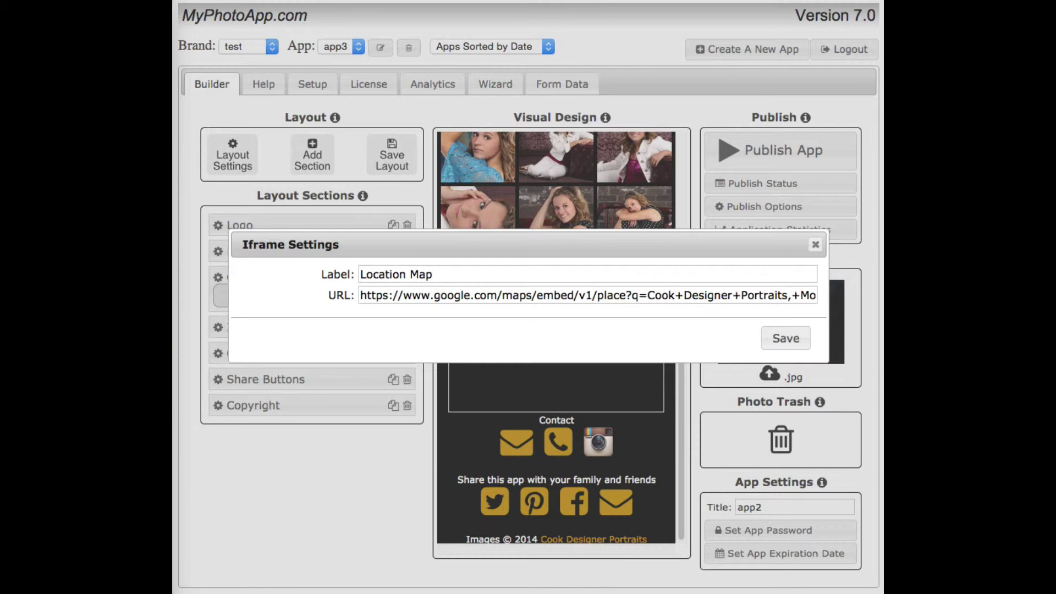
pyautogui.click(760, 298)
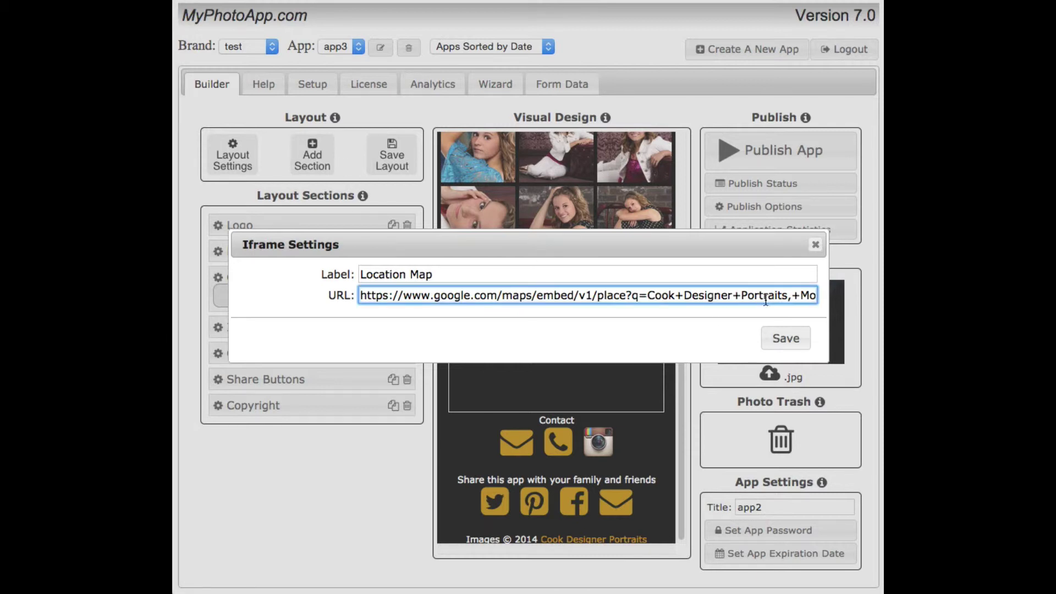
pyautogui.press('Right')
pyautogui.hotkey('alt', 'Right')
pyautogui.hotkey('alt', 'Right')
pyautogui.hotkey('alt', 'Right')
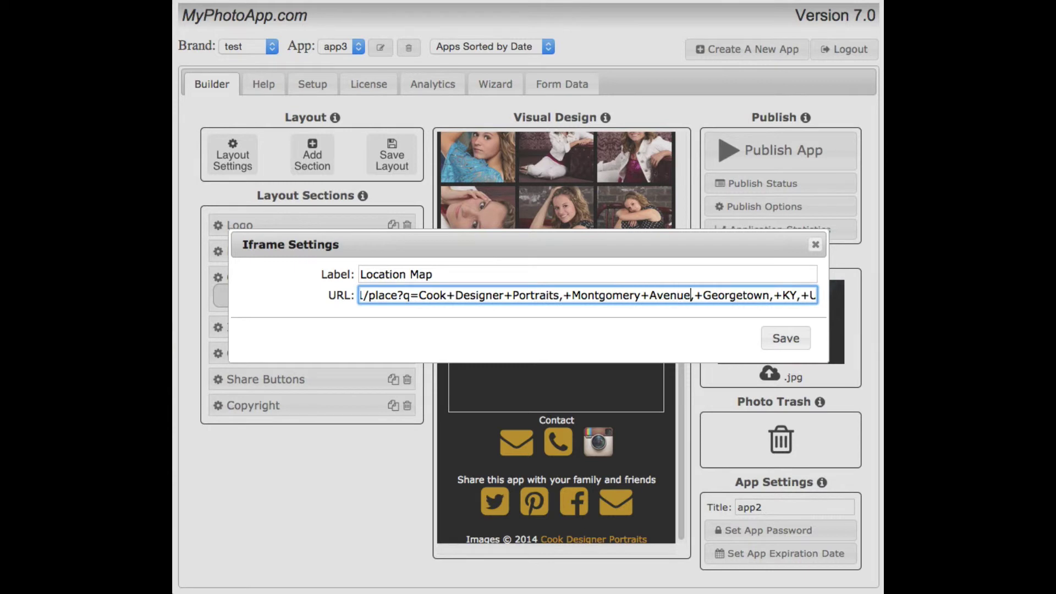
pyautogui.press('Right')
pyautogui.press('Right')
pyautogui.press('Right')
pyautogui.press('Right')
pyautogui.press('Right')
pyautogui.press('Right')
pyautogui.press('Right')
pyautogui.press('Right')
pyautogui.press('Right')
pyautogui.press('Right')
pyautogui.press('Right')
pyautogui.press('Right')
pyautogui.press('Right')
pyautogui.press('Right')
pyautogui.press('Right')
pyautogui.press('Right')
pyautogui.press('Right')
pyautogui.press('Right')
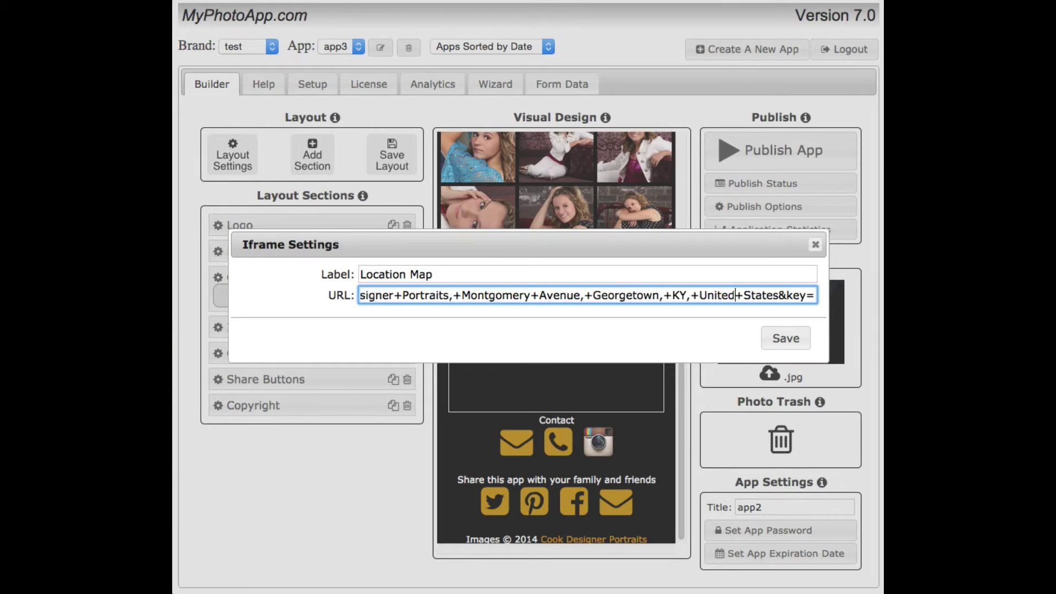
pyautogui.press('Right')
pyautogui.press('Right')
pyautogui.press('Right')
pyautogui.press('Right')
pyautogui.press('Right')
pyautogui.press('Right')
pyautogui.press('super+v')
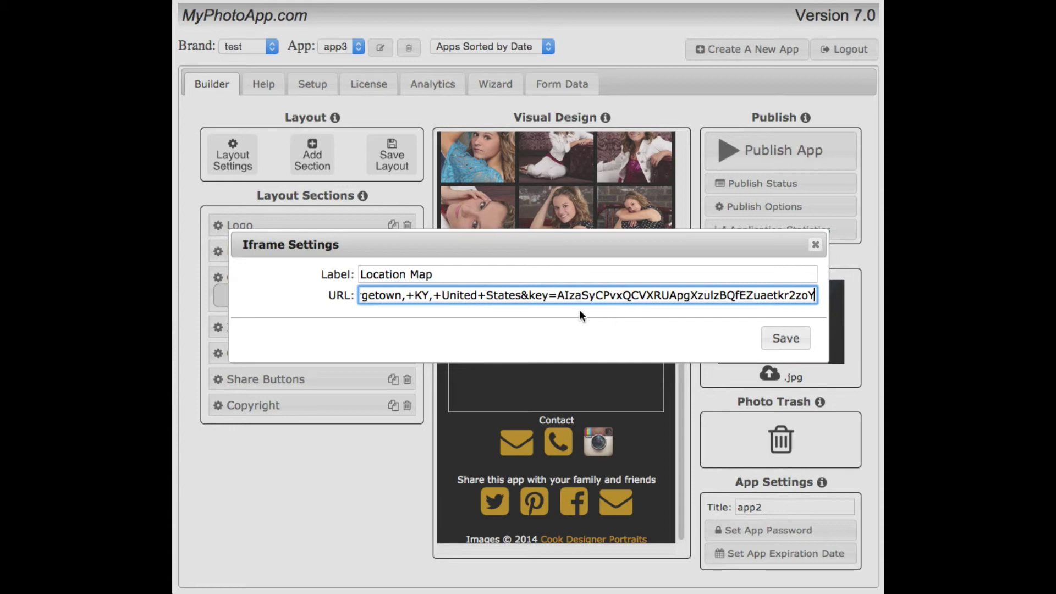
pyautogui.click(787, 339)
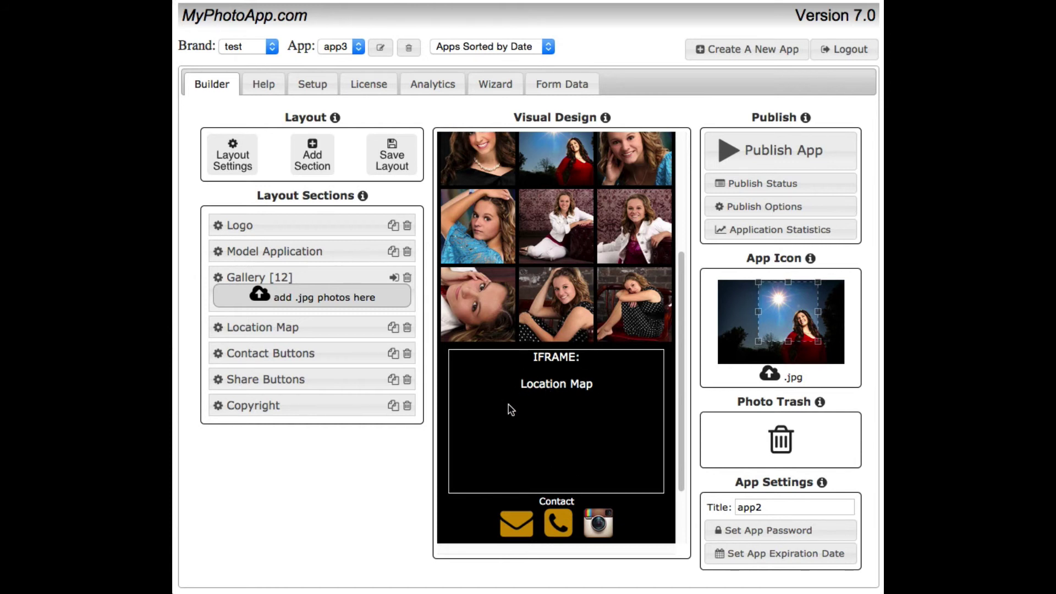
# Step: Publish app3 to get its public App URL
pyautogui.click(727, 150)
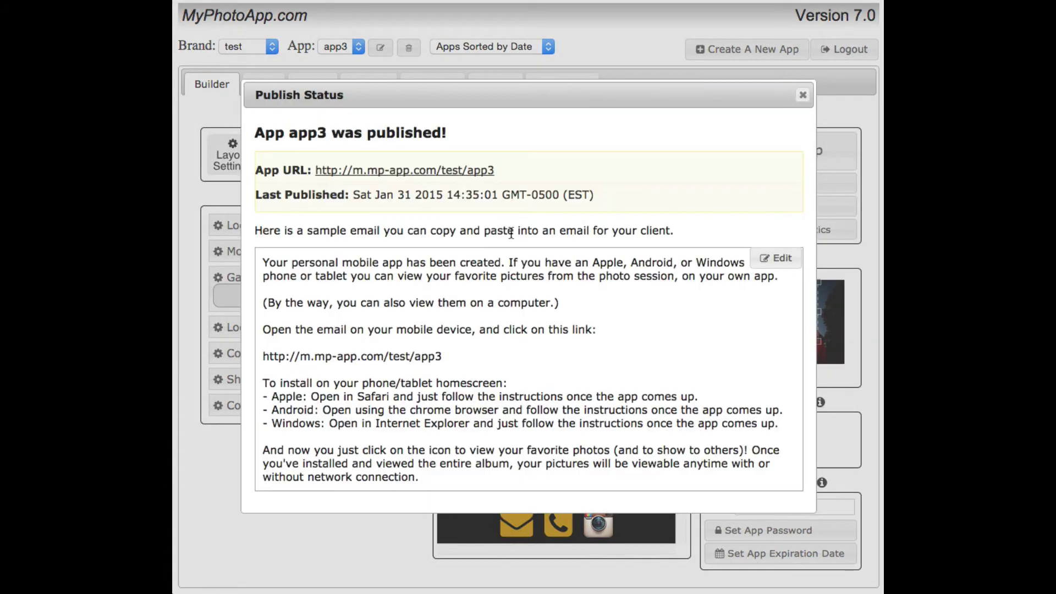
# Step: Open the published app3 page, scroll to the embedded map, and zoom in two levels
pyautogui.click(417, 175)
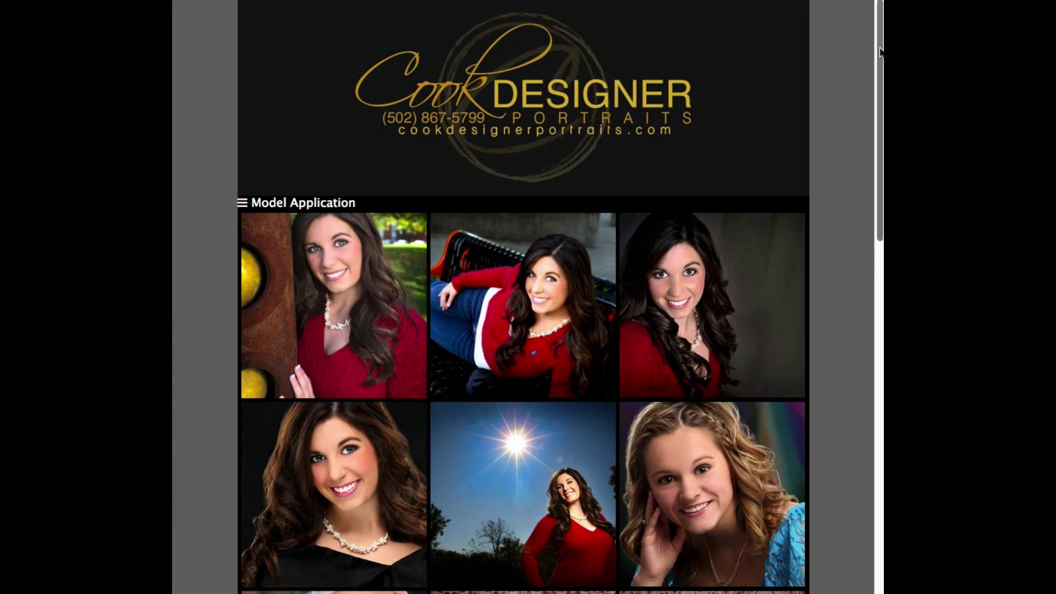
pyautogui.scroll(-15, 880, 52)
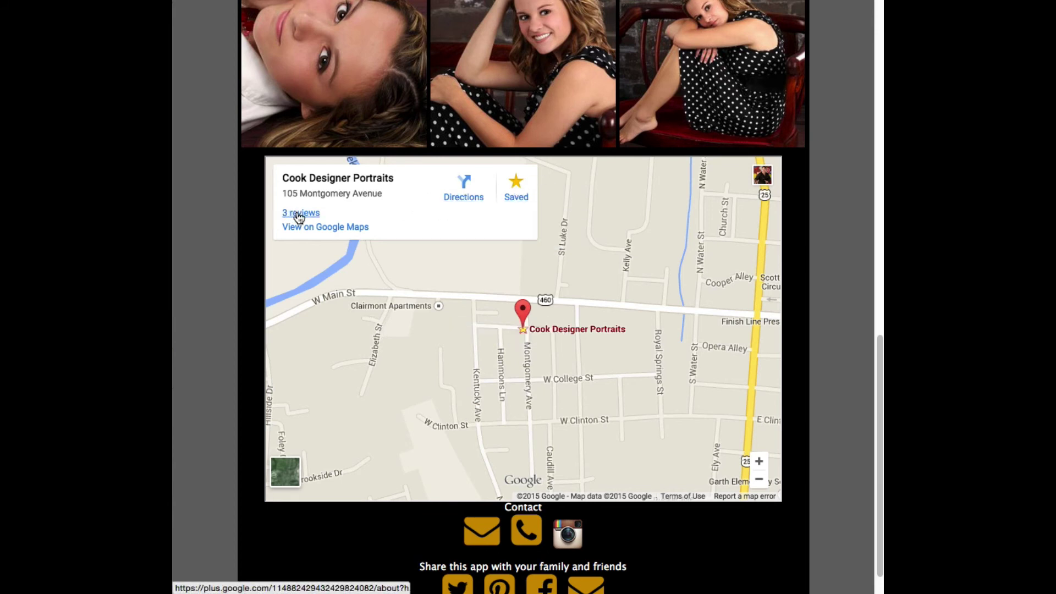
pyautogui.click(759, 464)
pyautogui.click(756, 464)
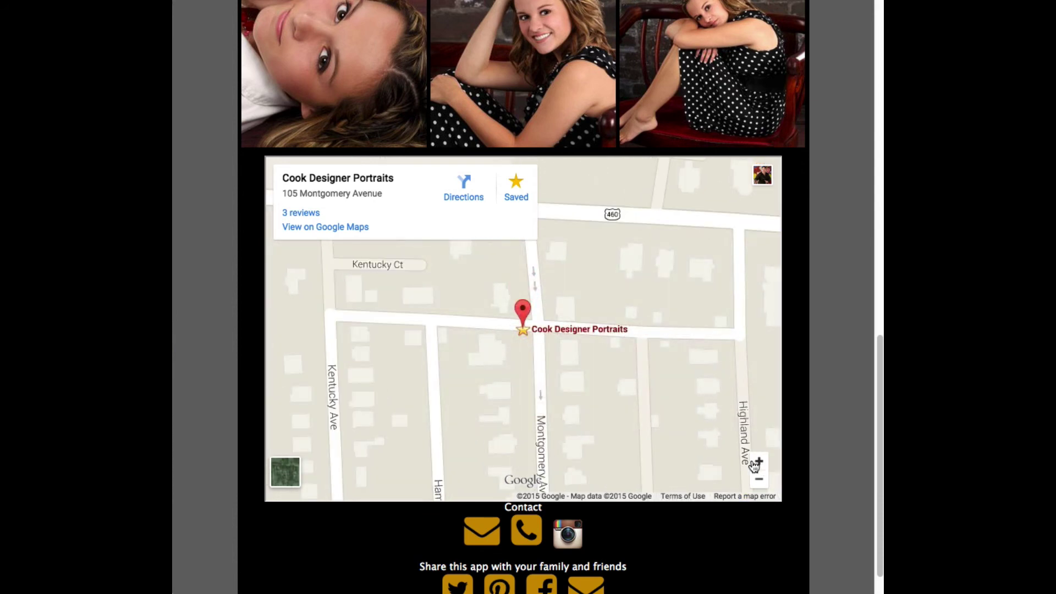